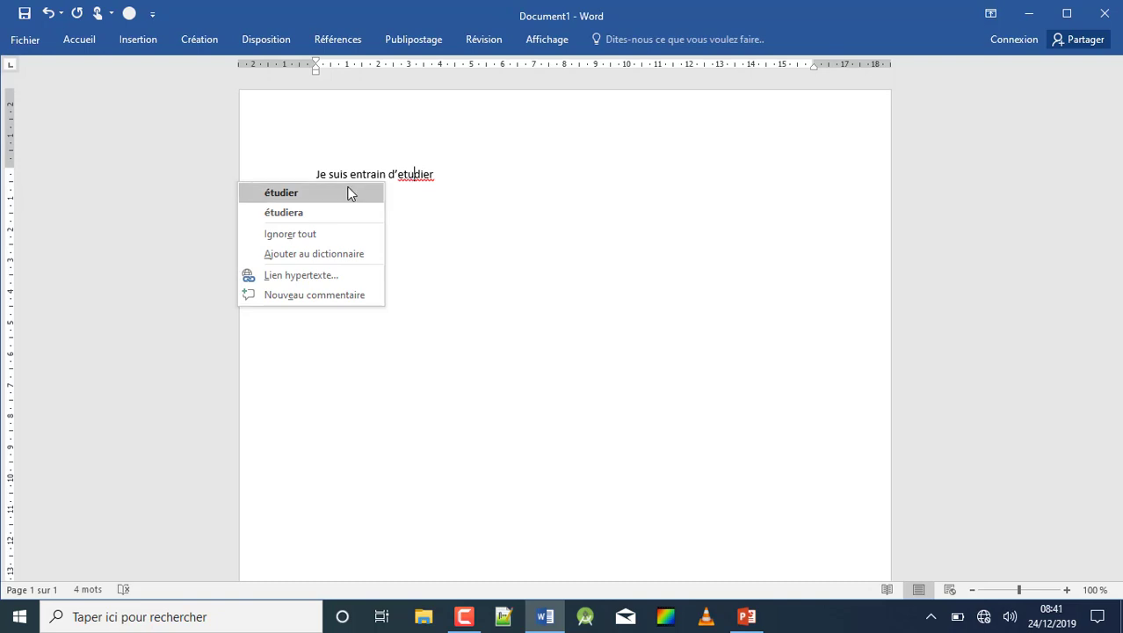
Step: Correct the misspelled "etudier" to "étudier" and write "Je chante pour tous" two lines below the first sentence
{"action": "left_click", "coordinate": [348, 192]}
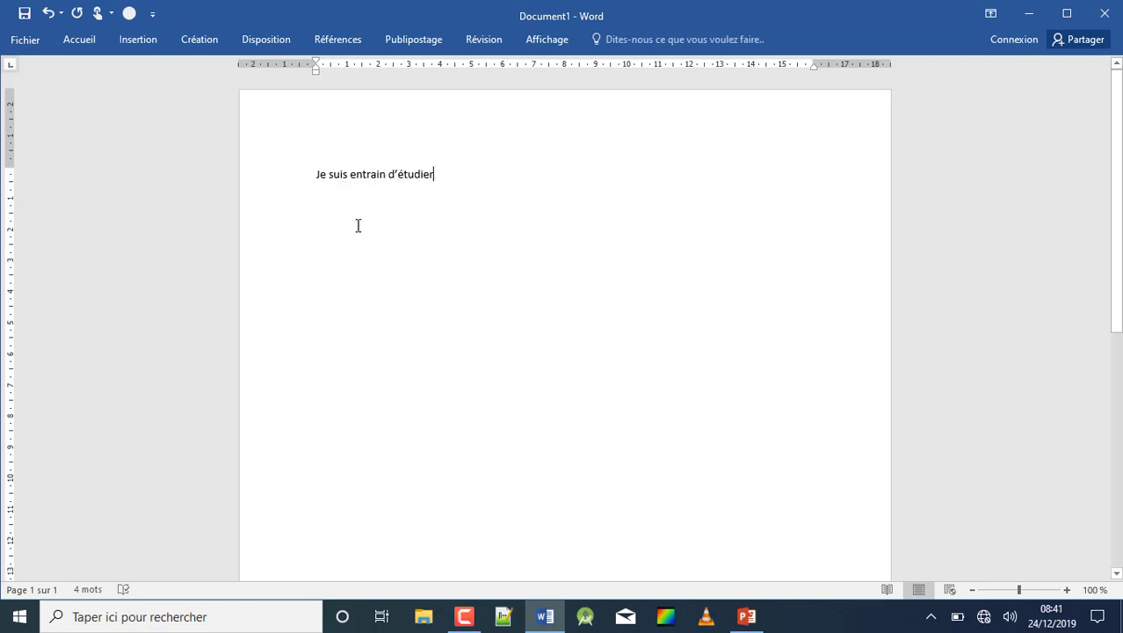
{"action": "double_click", "coordinate": [311, 225]}
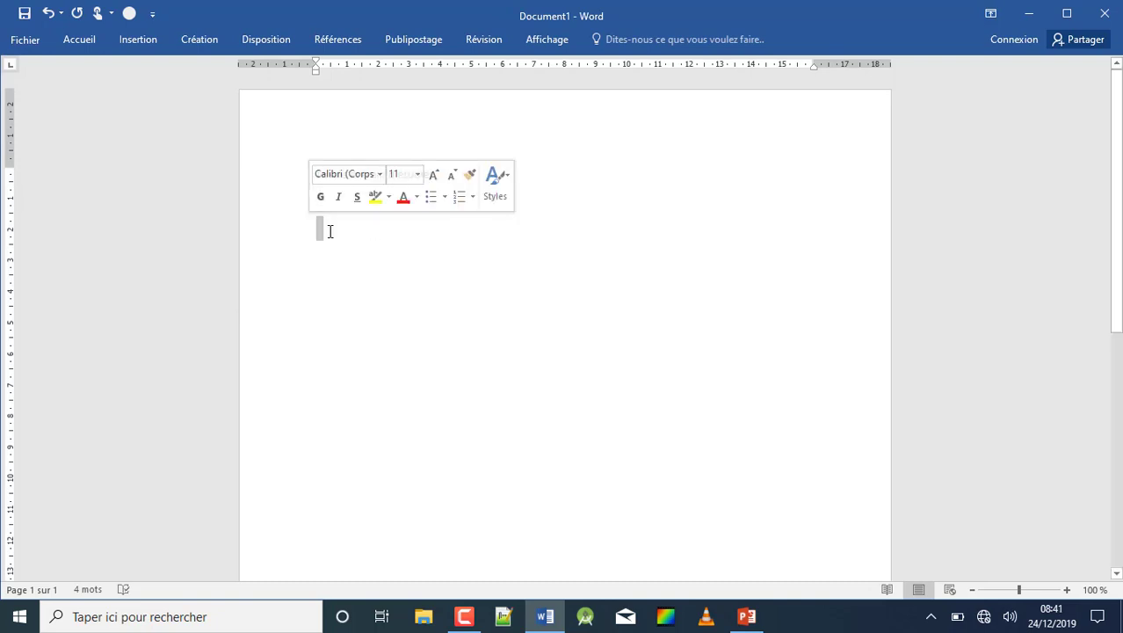
{"action": "left_click", "coordinate": [329, 231]}
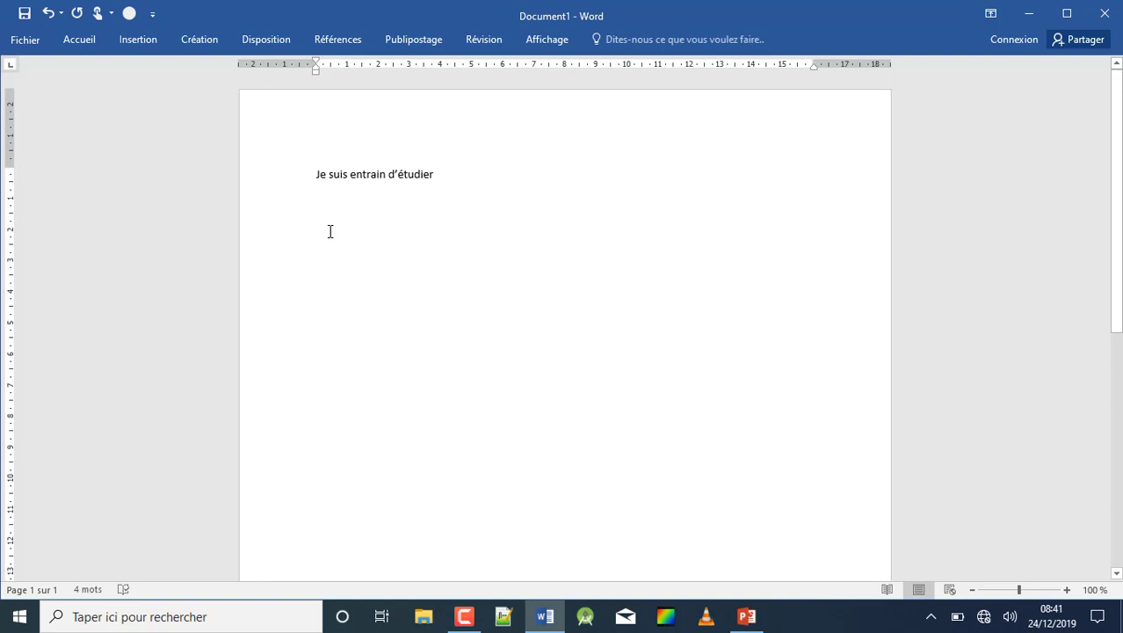
{"action": "type", "text": "JE"}
{"action": "key", "text": "BackSpace"}
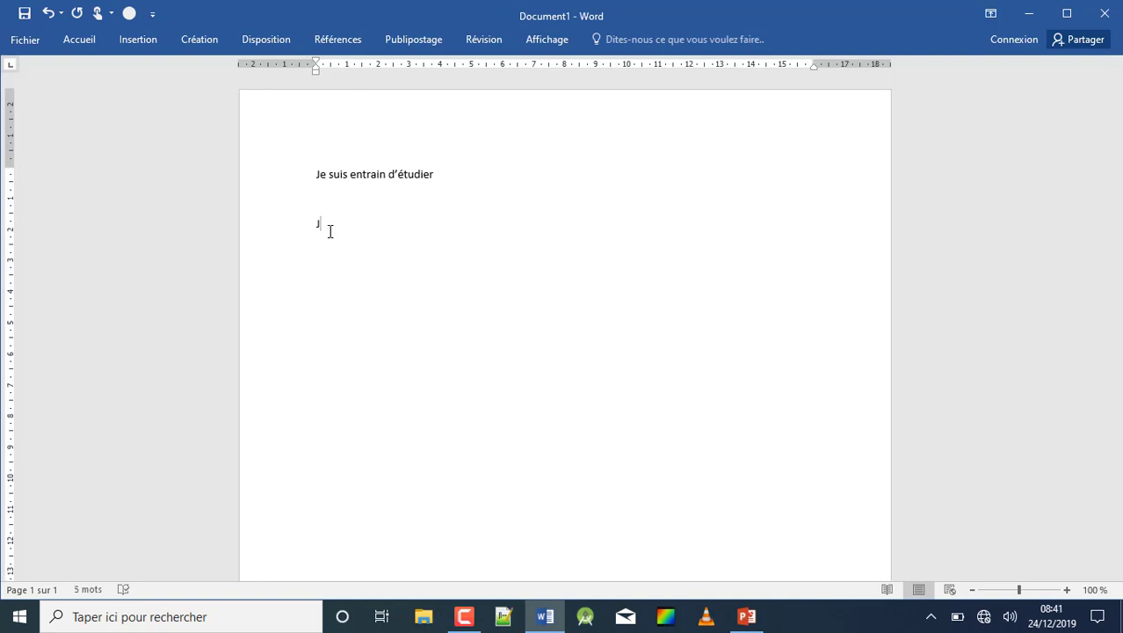
{"action": "type", "text": "e chante pour tous"}
Step: Add a third sentence, "Je suis un étudiant", two lines below the second one
{"action": "key", "text": "Return"}
{"action": "key", "text": "Return"}
{"action": "type", "text": "Je suis "}
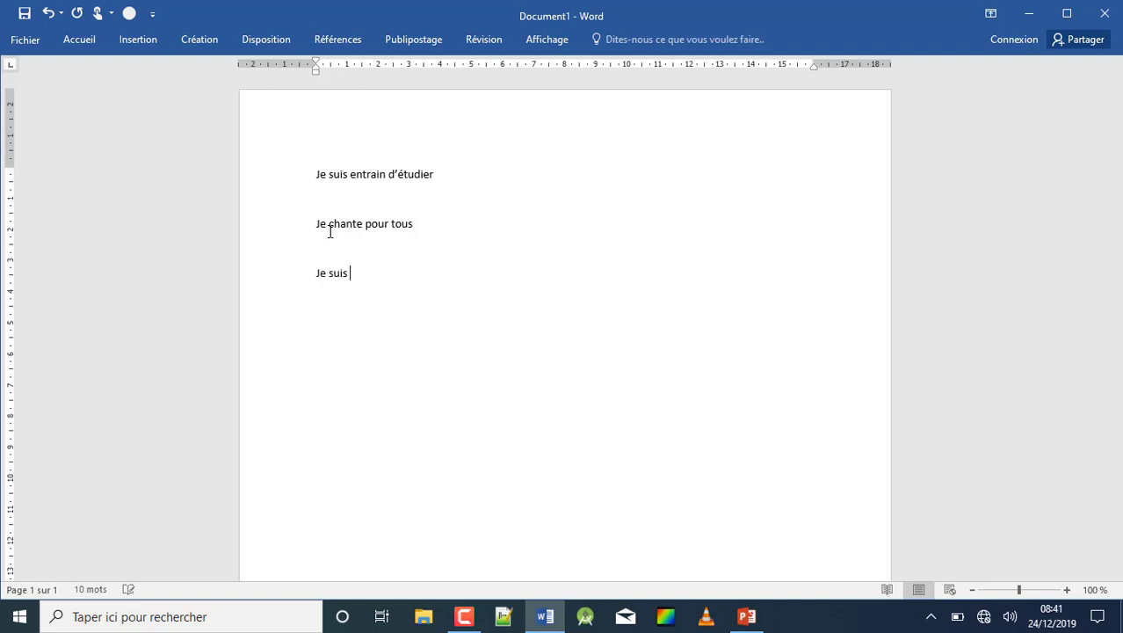
{"action": "type", "text": "un étudiant"}
{"action": "key", "text": "Return"}
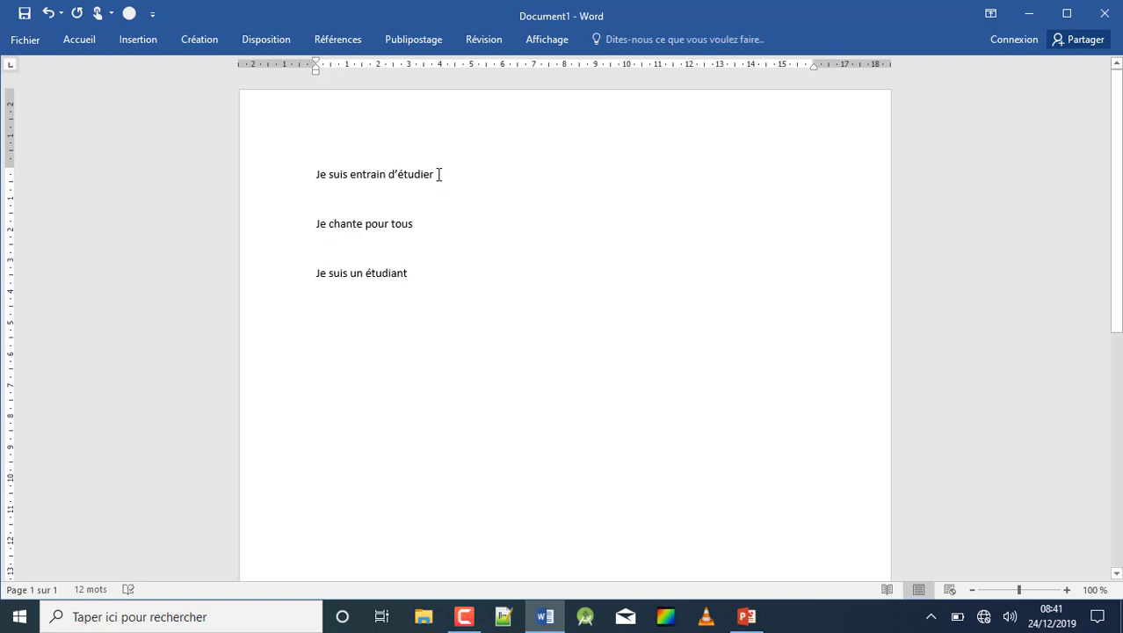
Step: Format the sentence "Je suis entrain d'étudier" as bold, italic and underlined at font size 24
{"action": "left_click_drag", "start_coordinate": [439, 174], "coordinate": [306, 169]}
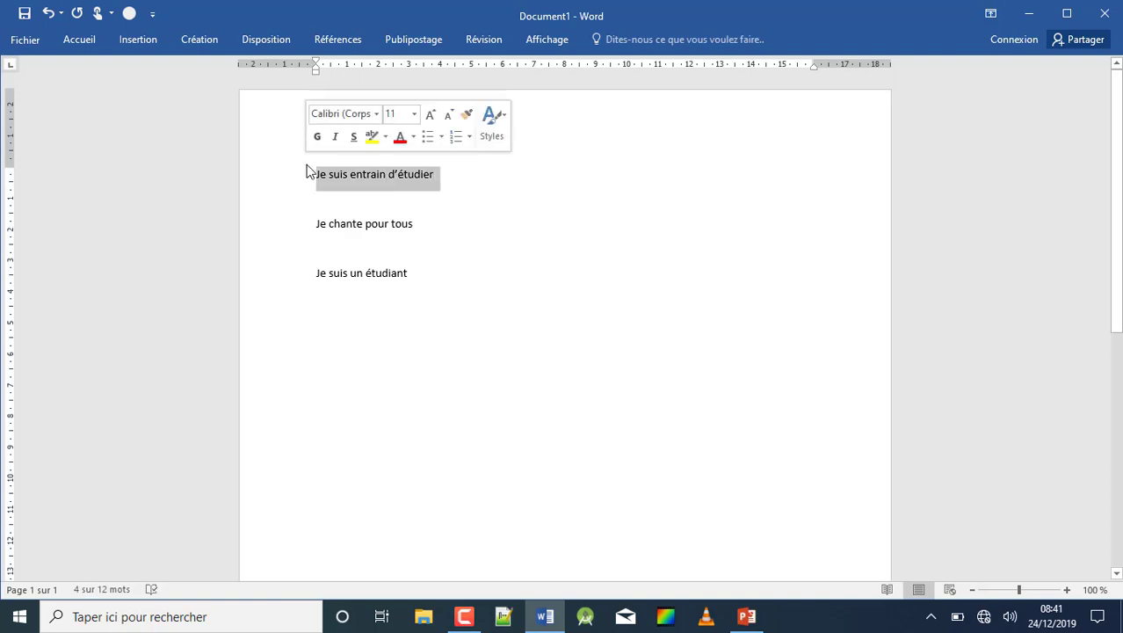
{"action": "left_click", "coordinate": [79, 40]}
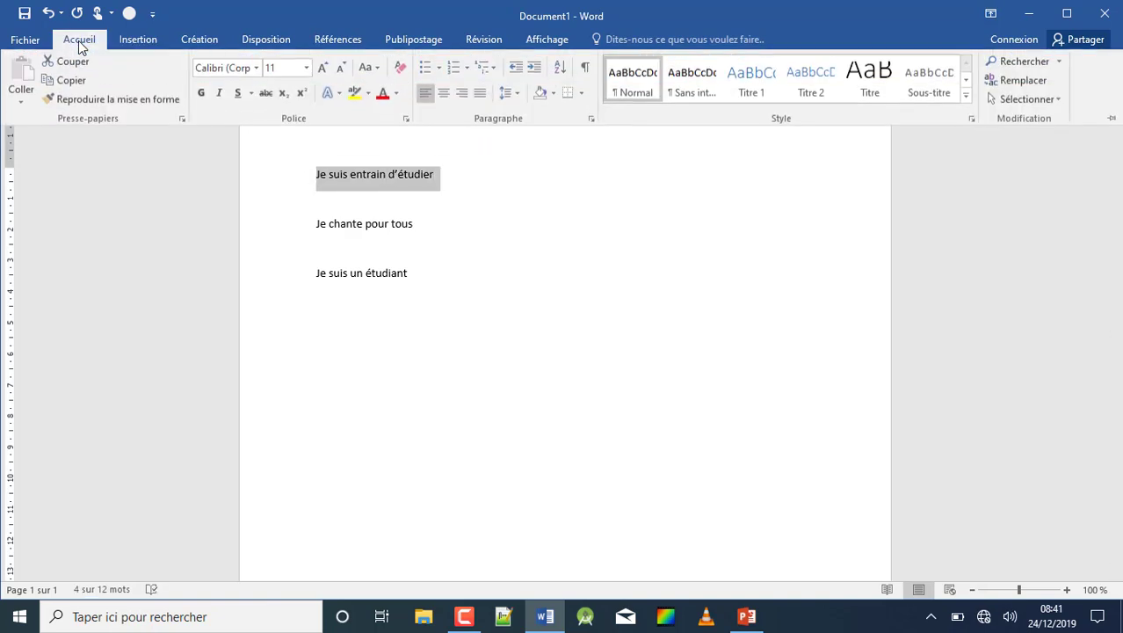
{"action": "left_click", "coordinate": [202, 93]}
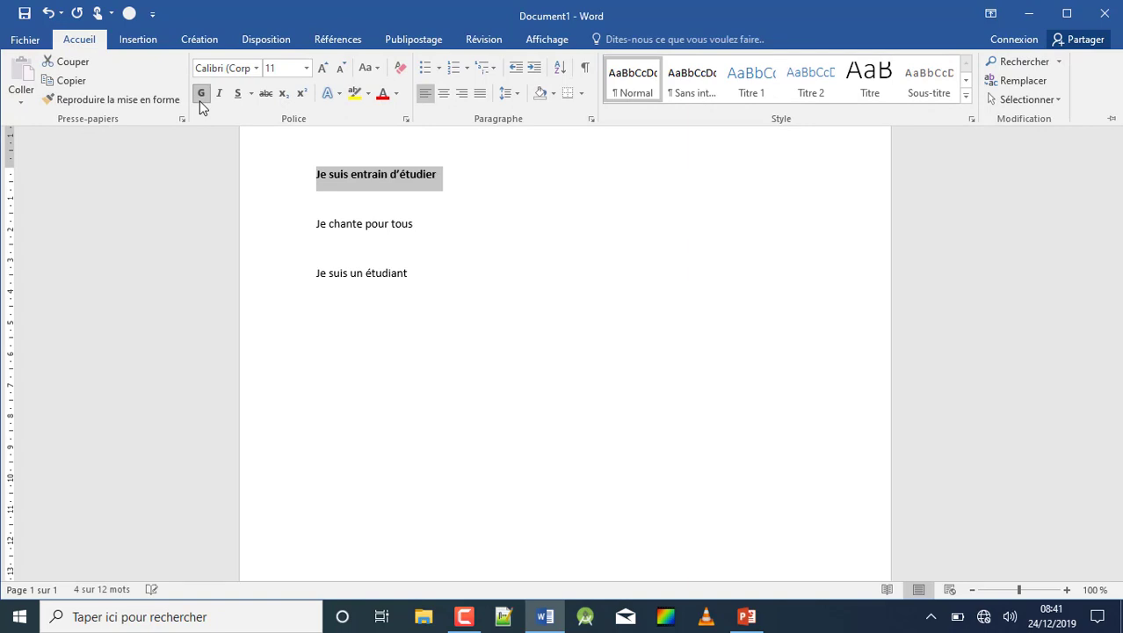
{"action": "left_click", "coordinate": [307, 68]}
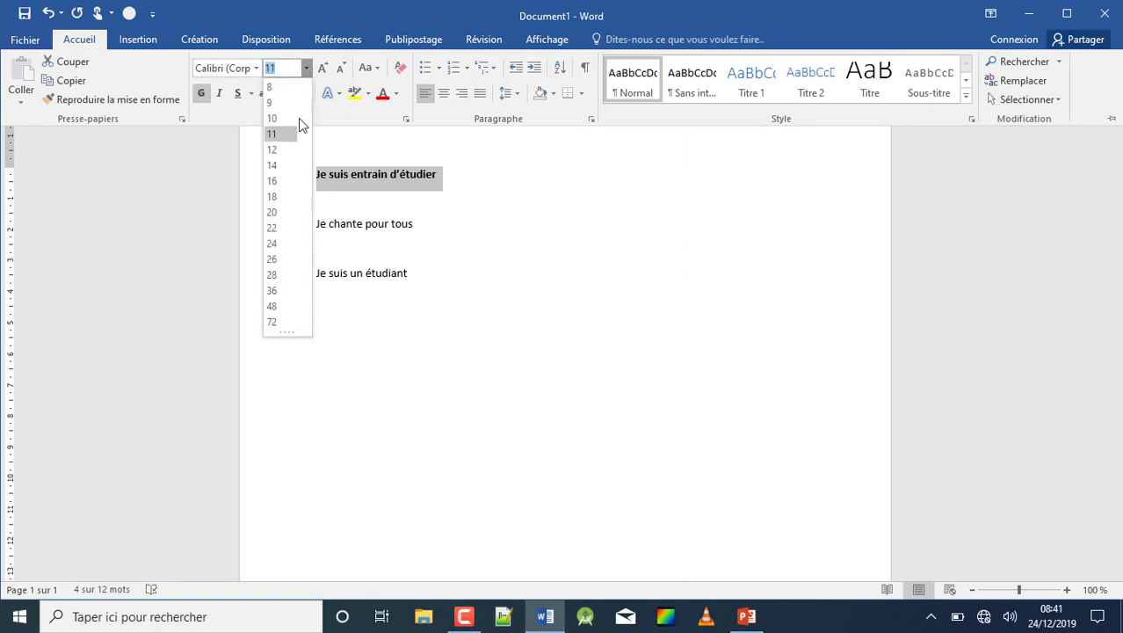
{"action": "left_click", "coordinate": [276, 242]}
{"action": "left_click", "coordinate": [219, 93]}
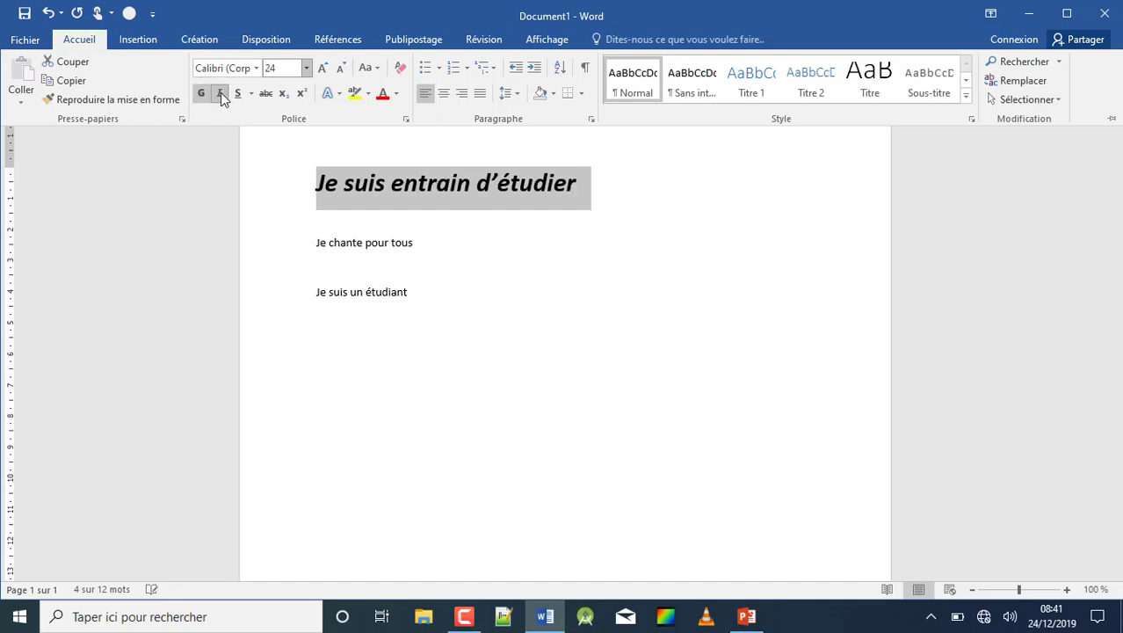
{"action": "left_click", "coordinate": [239, 95]}
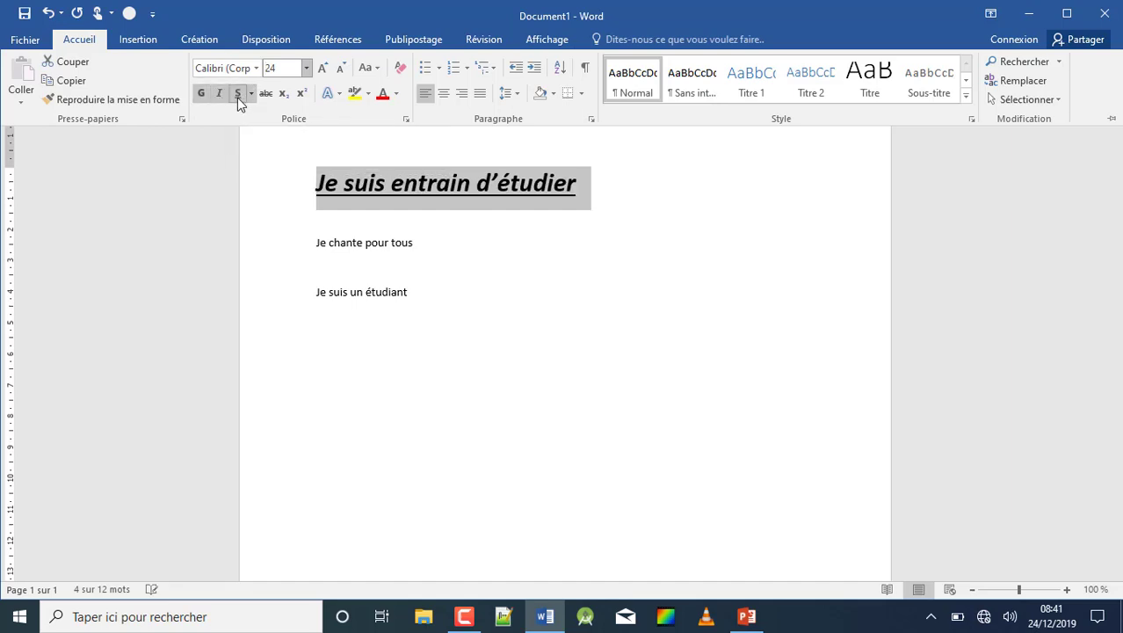
Step: Colour the first sentence green and apply the white text effect with an orange outline and shadow to it
{"action": "left_click", "coordinate": [395, 95]}
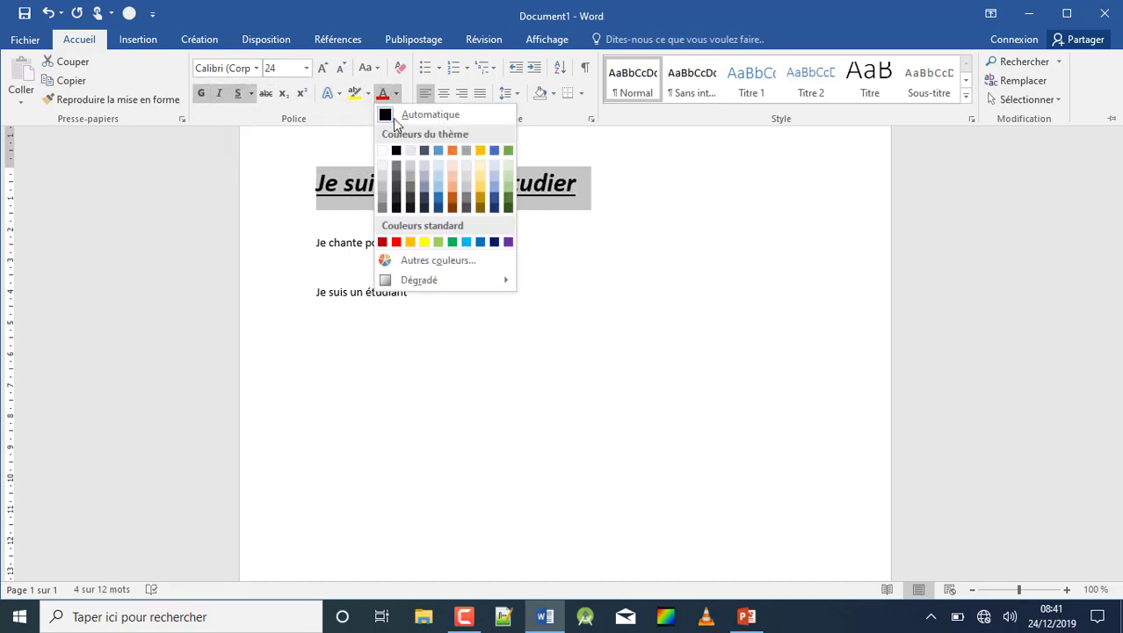
{"action": "left_click", "coordinate": [452, 243]}
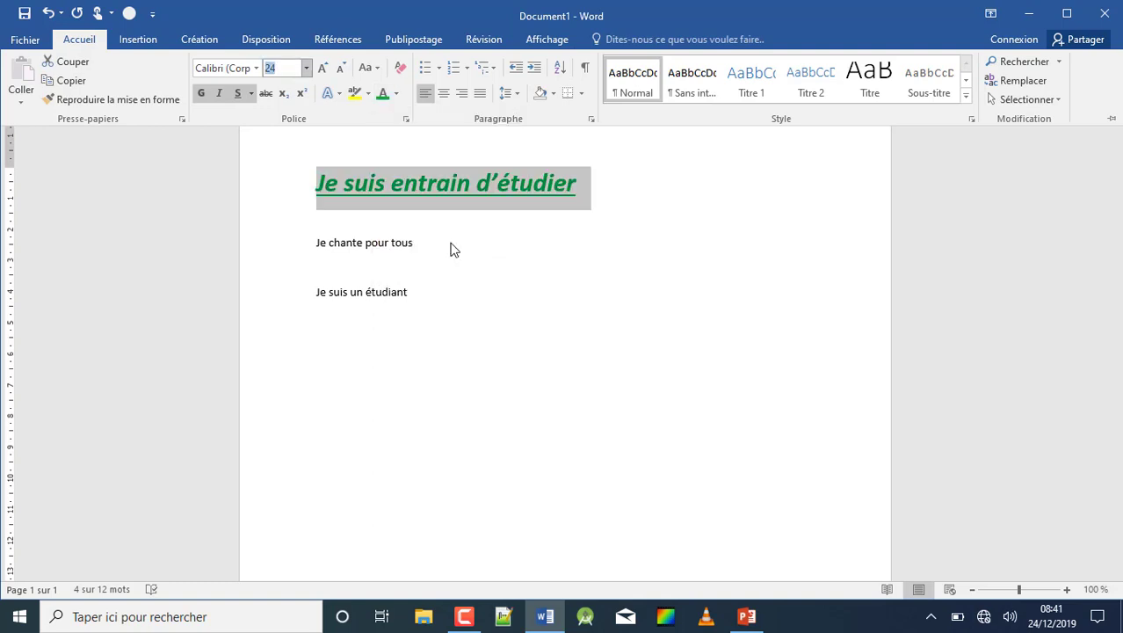
{"action": "left_click", "coordinate": [335, 88]}
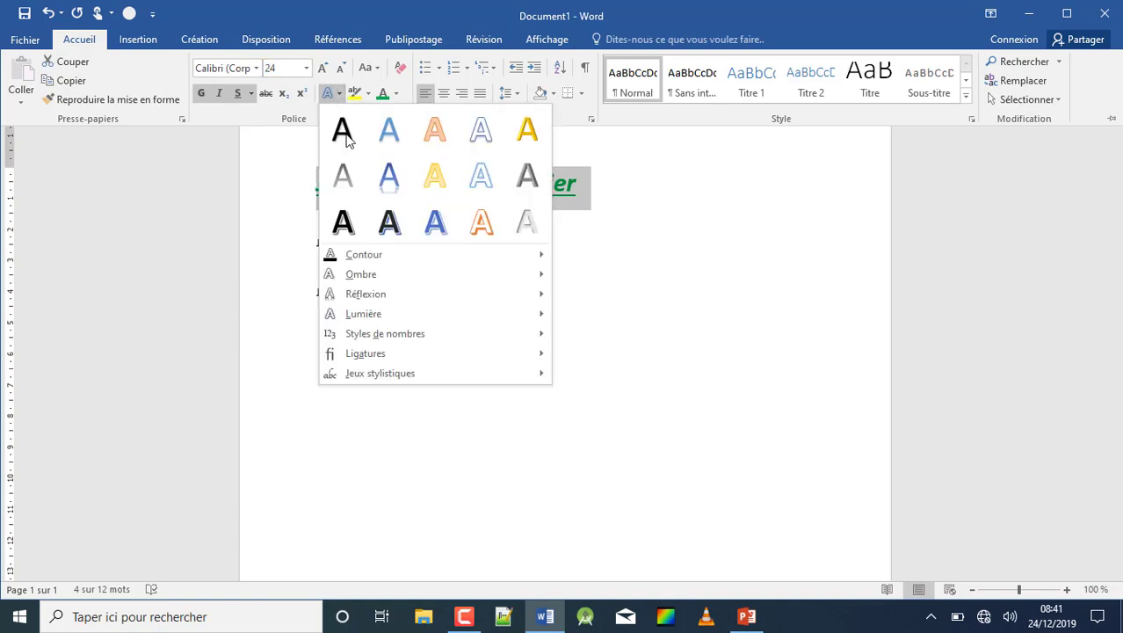
{"action": "left_click", "coordinate": [488, 227]}
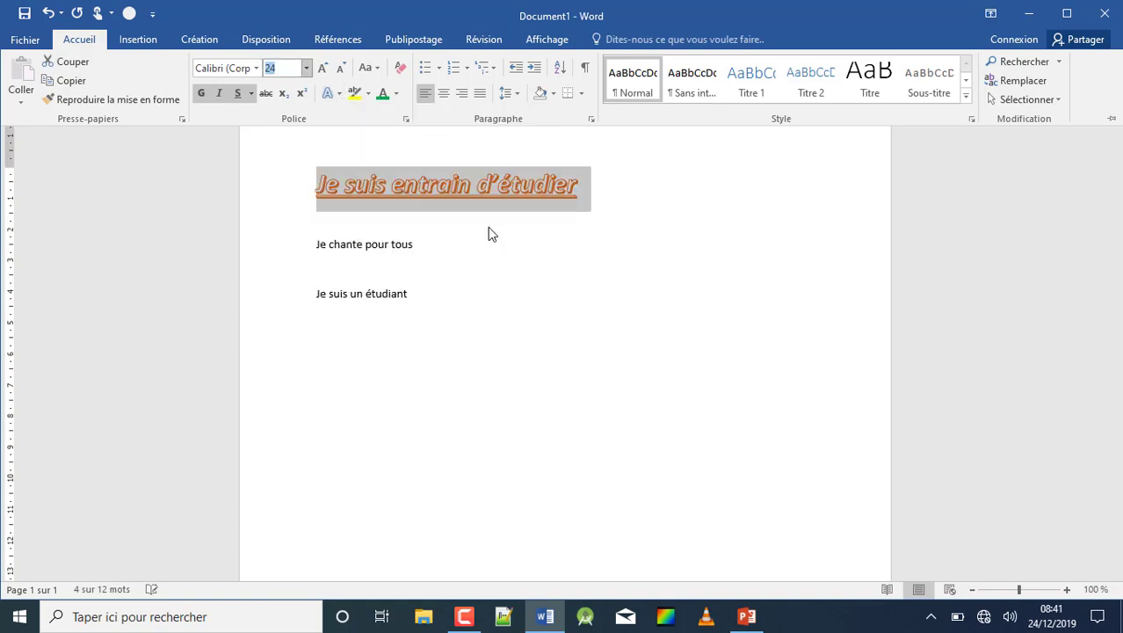
Step: Set the first sentence's font size to 36
{"action": "left_click", "coordinate": [306, 69]}
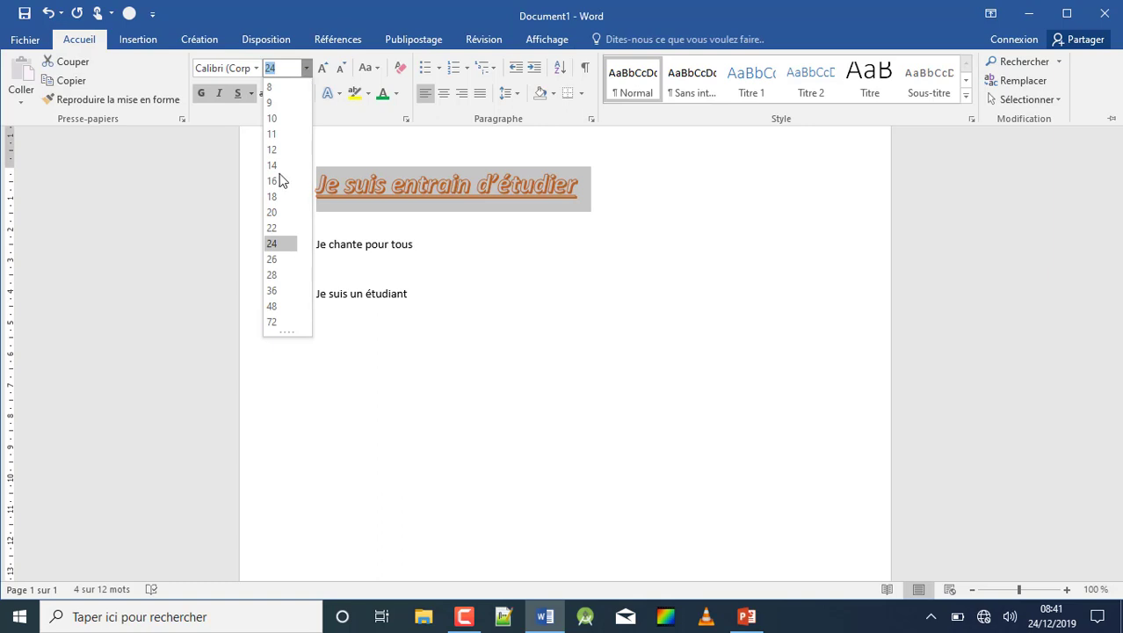
{"action": "left_click", "coordinate": [273, 291]}
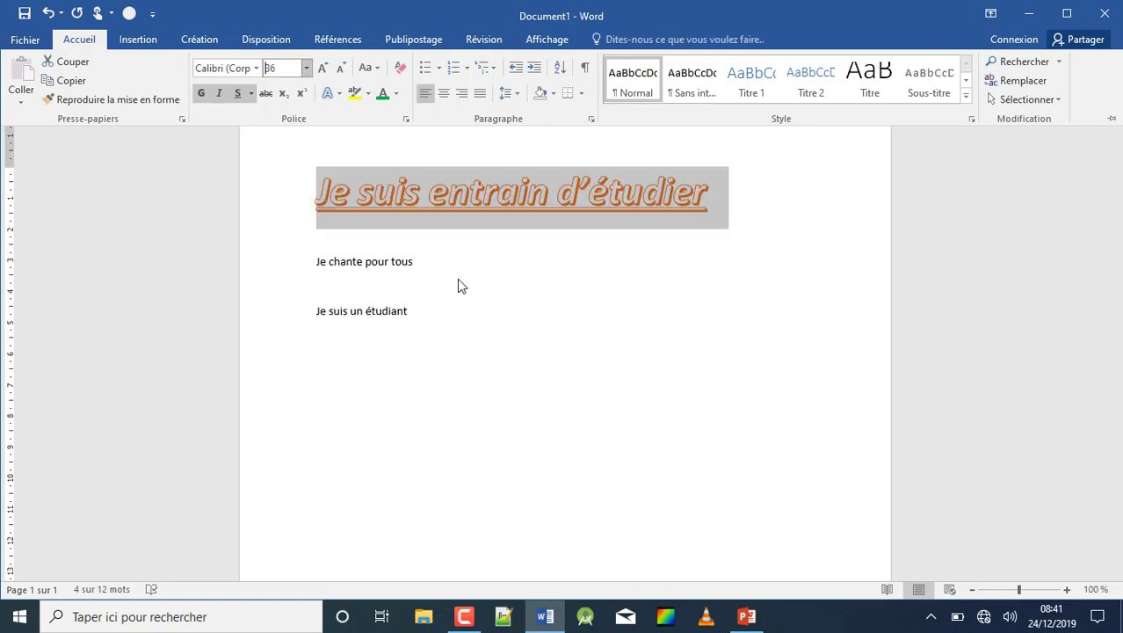
{"action": "key", "text": "ctrl+F1"}
{"action": "left_click", "coordinate": [464, 256]}
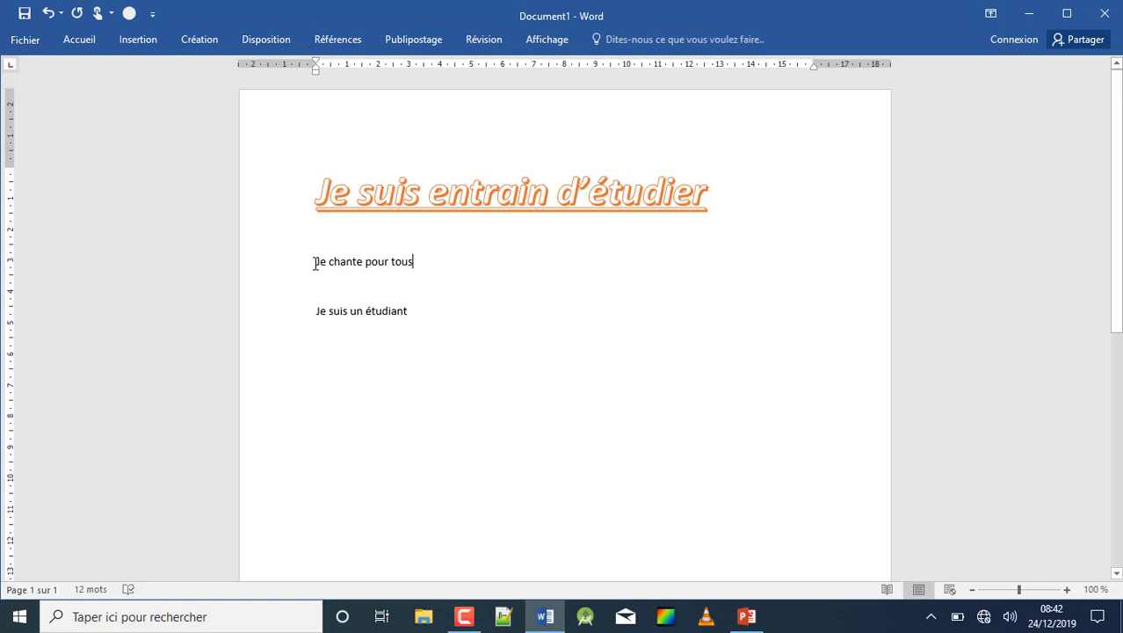
Step: Copy the formatting of "Je suis entrain d'étudier" onto "Je chante pour tous" with the Format Painter
{"action": "left_click_drag", "start_coordinate": [314, 262], "coordinate": [415, 262]}
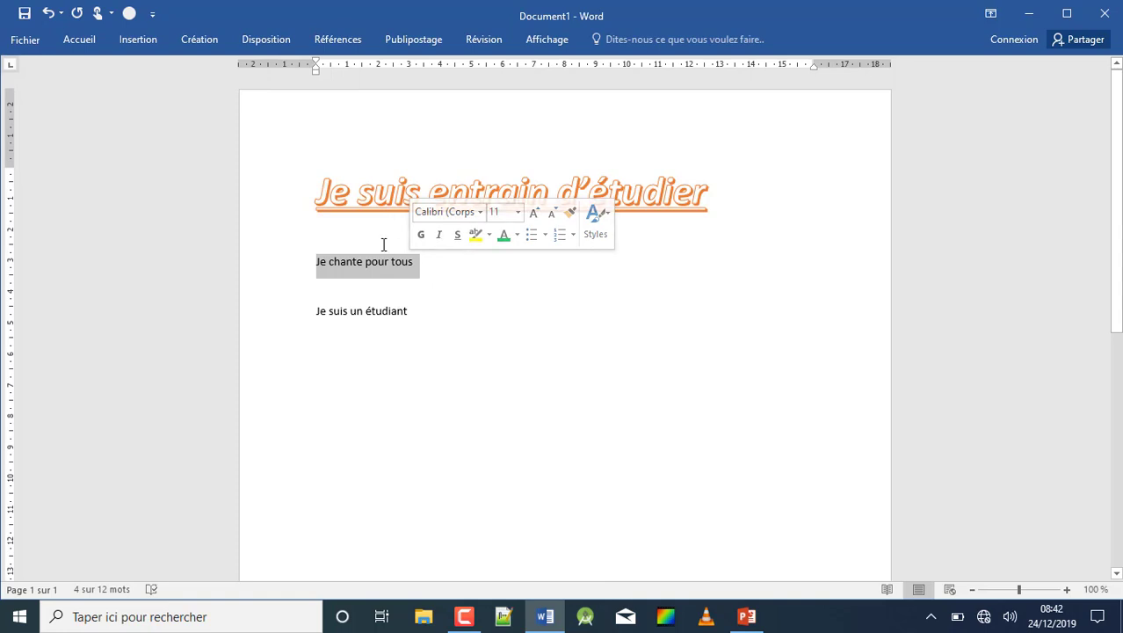
{"action": "left_click_drag", "start_coordinate": [717, 203], "coordinate": [314, 195]}
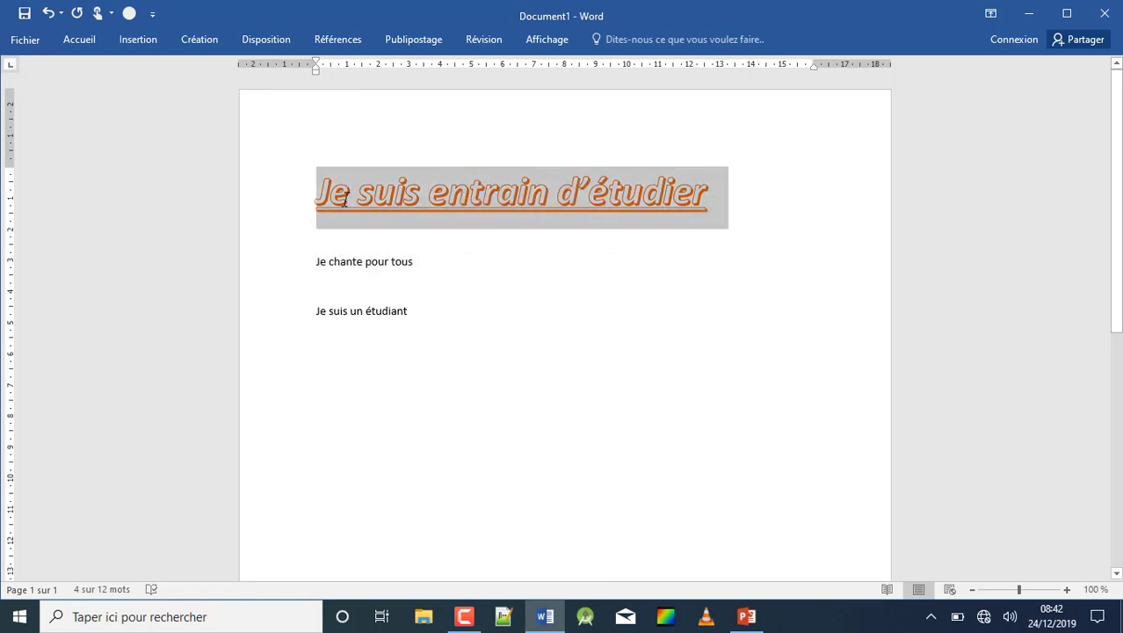
{"action": "left_click", "coordinate": [85, 43]}
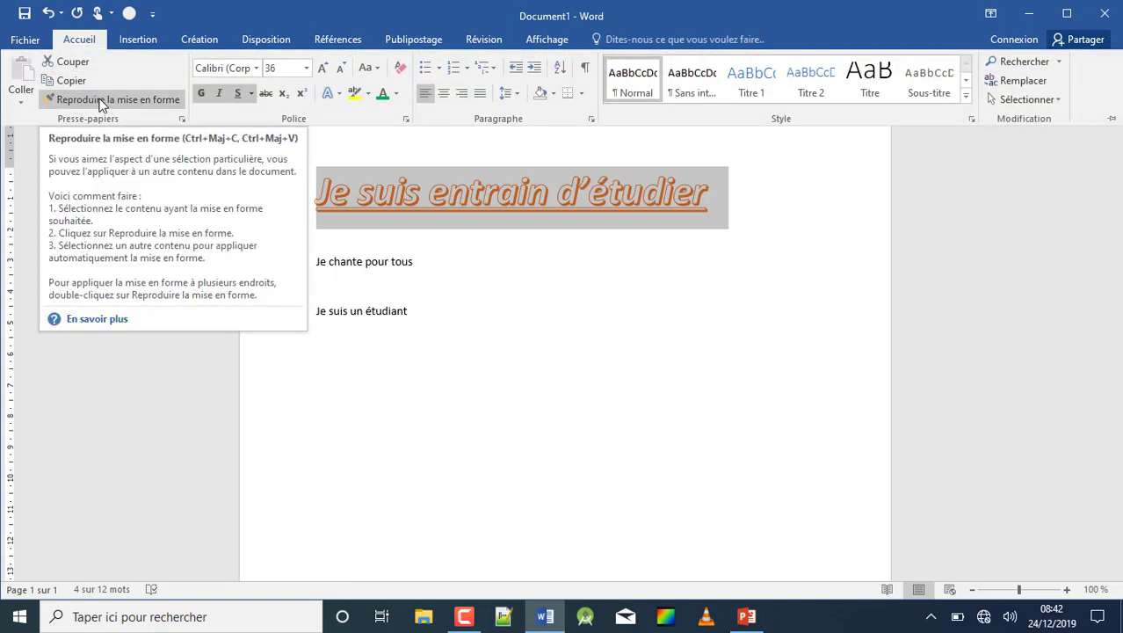
{"action": "left_click", "coordinate": [102, 104]}
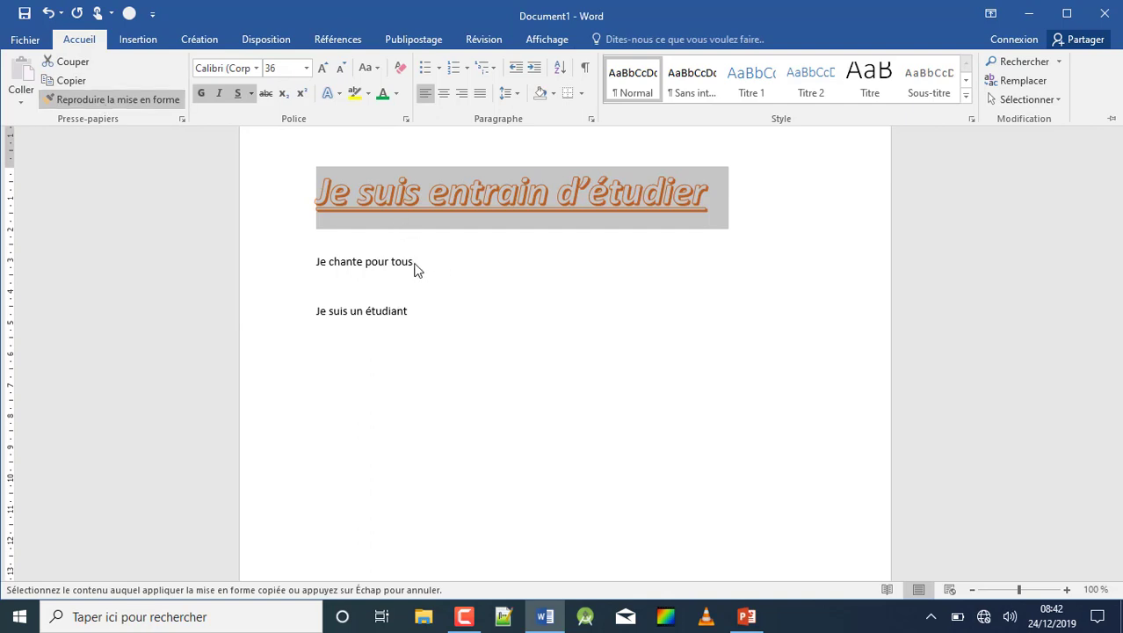
{"action": "key", "text": "ctrl+F1"}
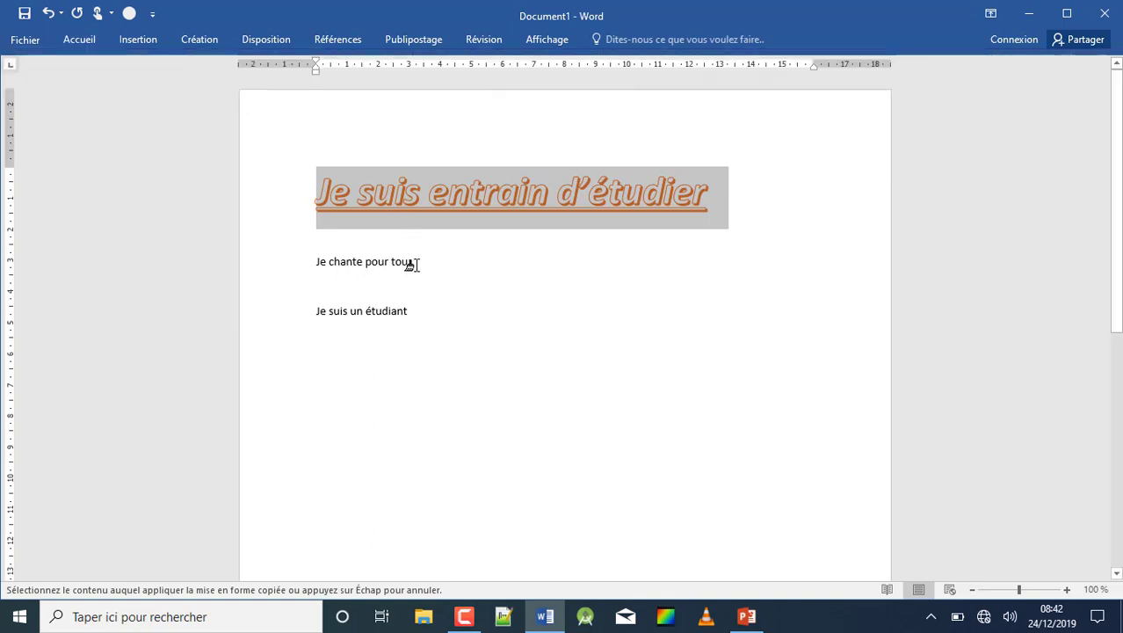
{"action": "left_click_drag", "start_coordinate": [420, 261], "coordinate": [313, 262]}
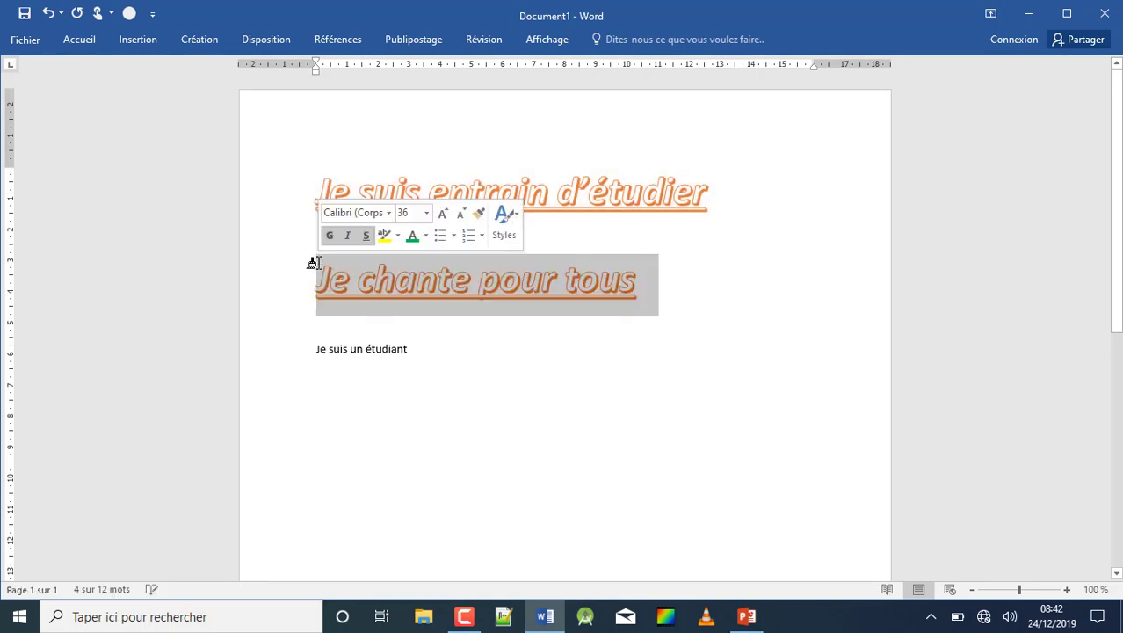
{"action": "left_click", "coordinate": [419, 349]}
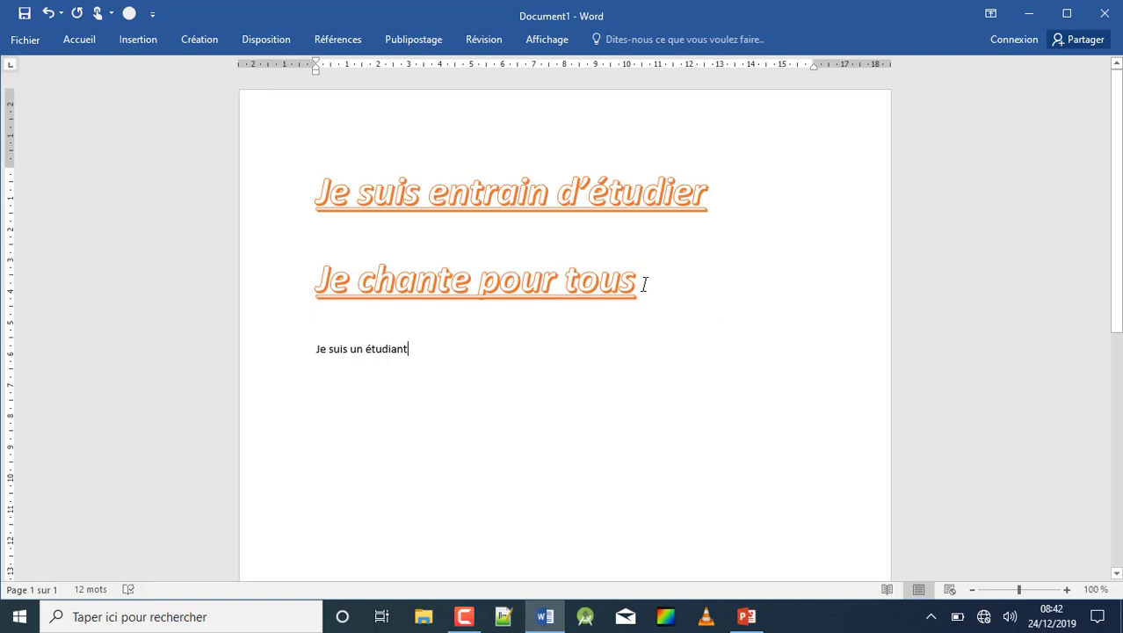
{"action": "left_click_drag", "start_coordinate": [644, 284], "coordinate": [329, 279]}
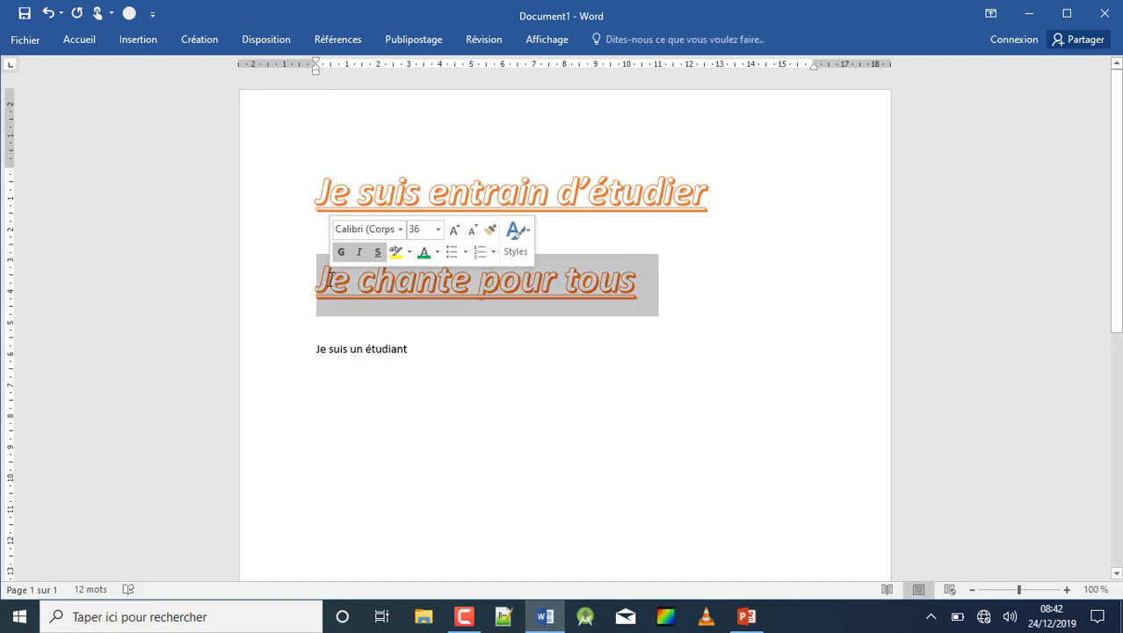
{"action": "left_click", "coordinate": [492, 231]}
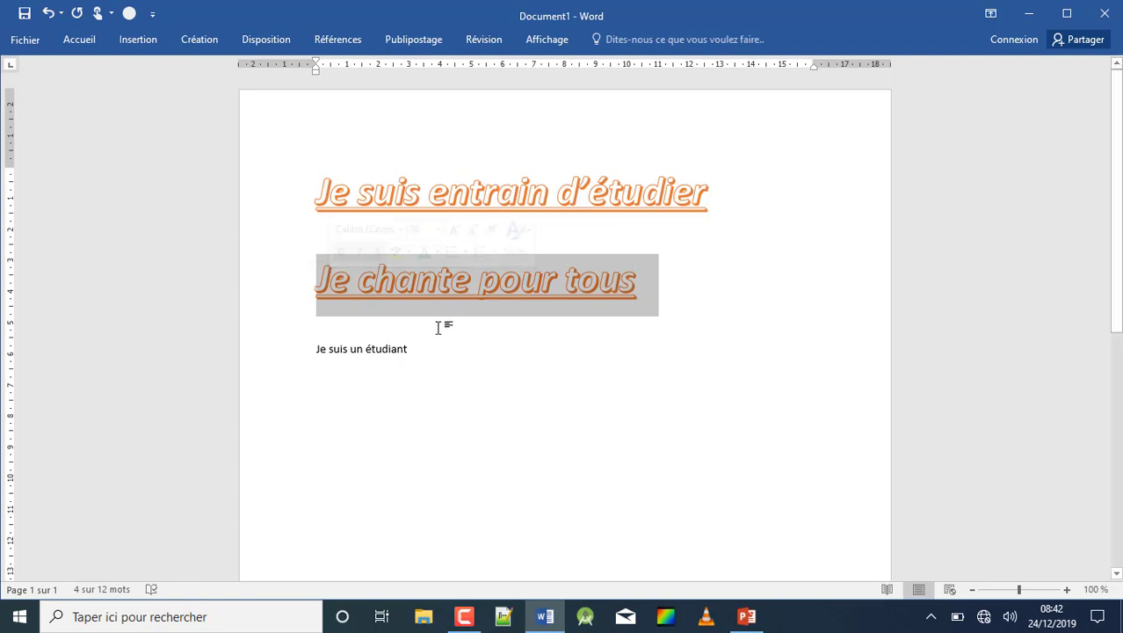
{"action": "left_click", "coordinate": [418, 348]}
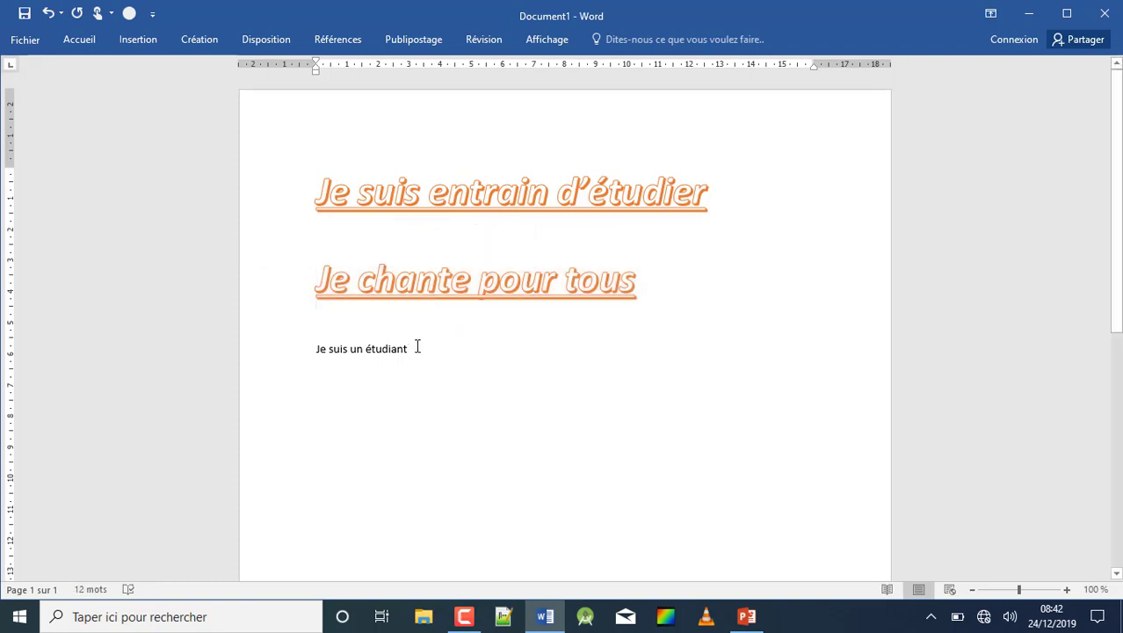
Step: Reproduce the formatting of "chante pour tous" on the third sentence, "Je suis un étudiant", with the Format Painter
{"action": "left_click", "coordinate": [584, 279]}
{"action": "left_click_drag", "start_coordinate": [458, 294], "coordinate": [635, 290]}
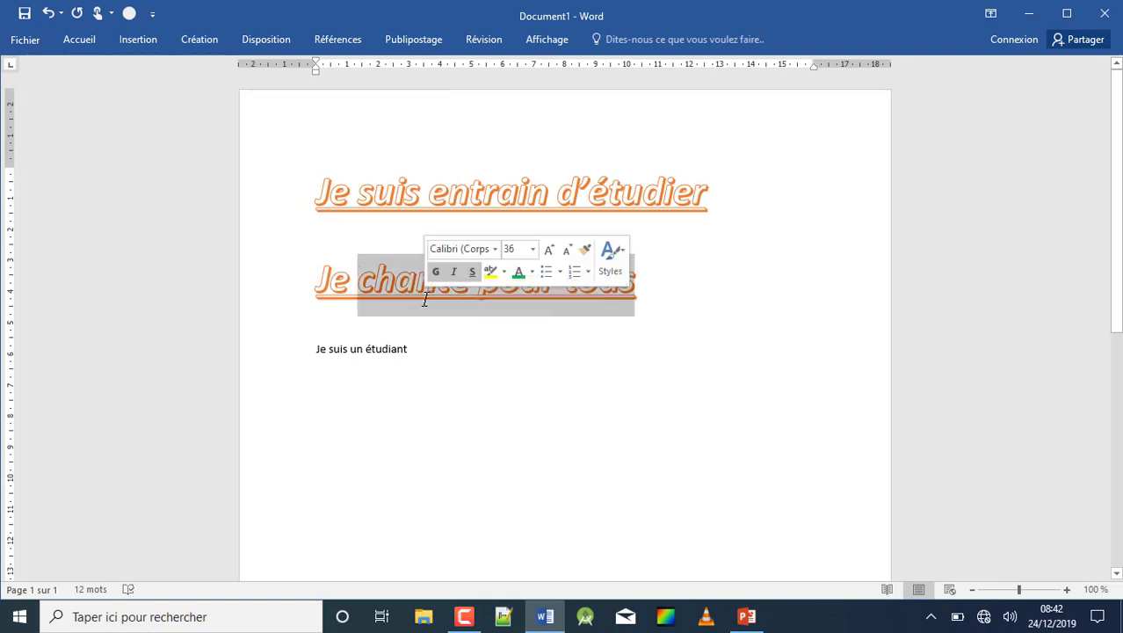
{"action": "left_click", "coordinate": [584, 251]}
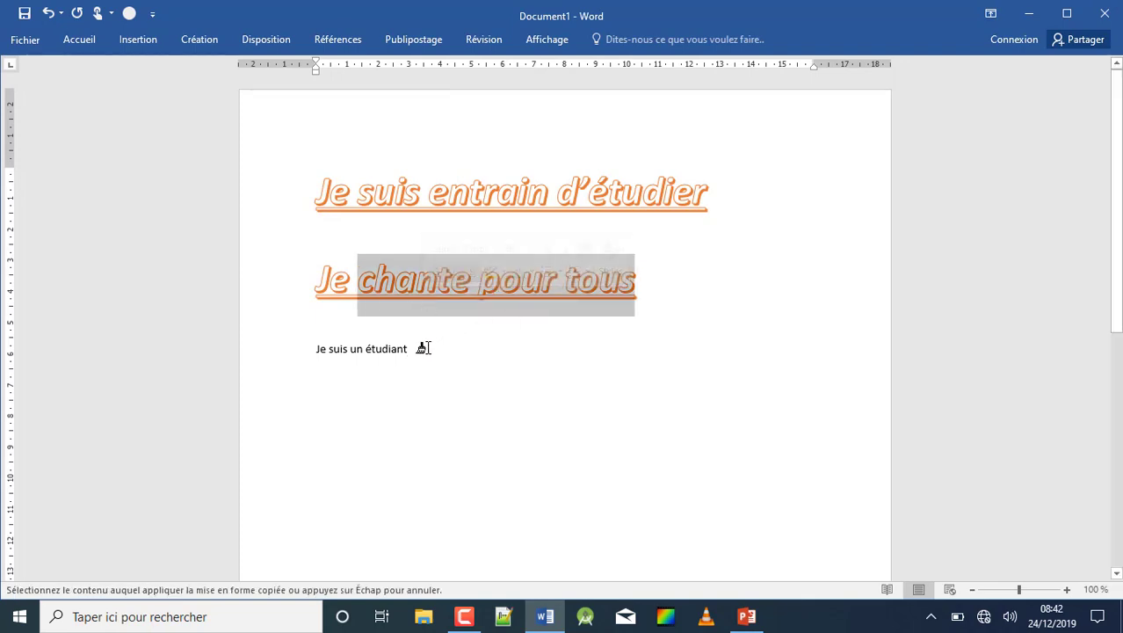
{"action": "left_click_drag", "start_coordinate": [408, 349], "coordinate": [308, 350]}
{"action": "left_click", "coordinate": [637, 396]}
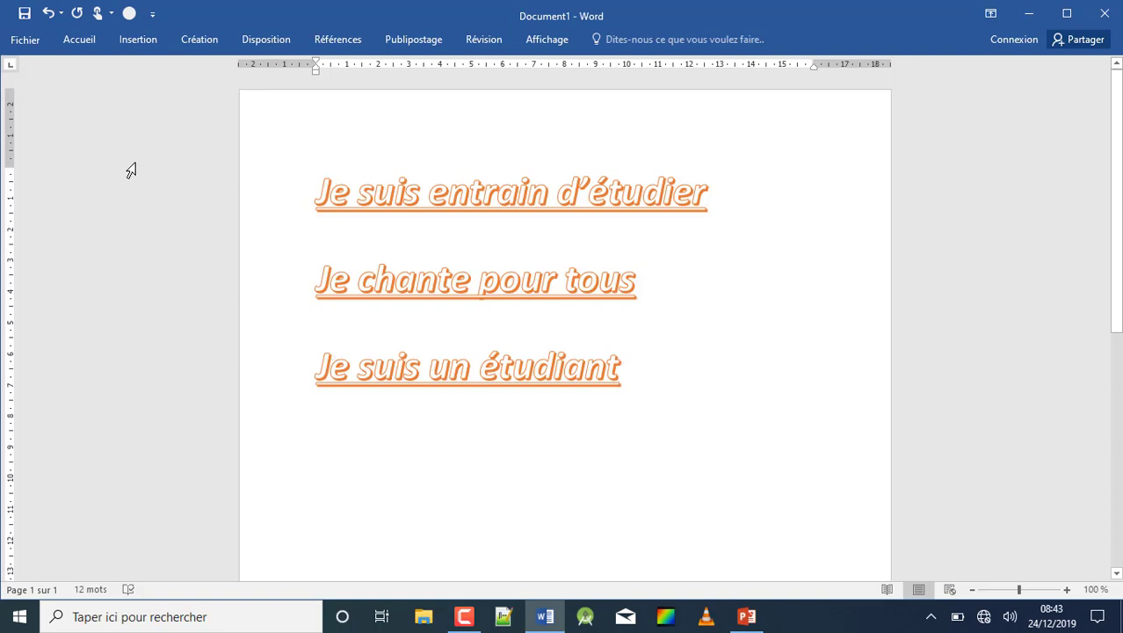
Step: Clear all formatting from the third sentence, "Je suis un étudiant", and collapse the ribbon
{"action": "left_click", "coordinate": [78, 42]}
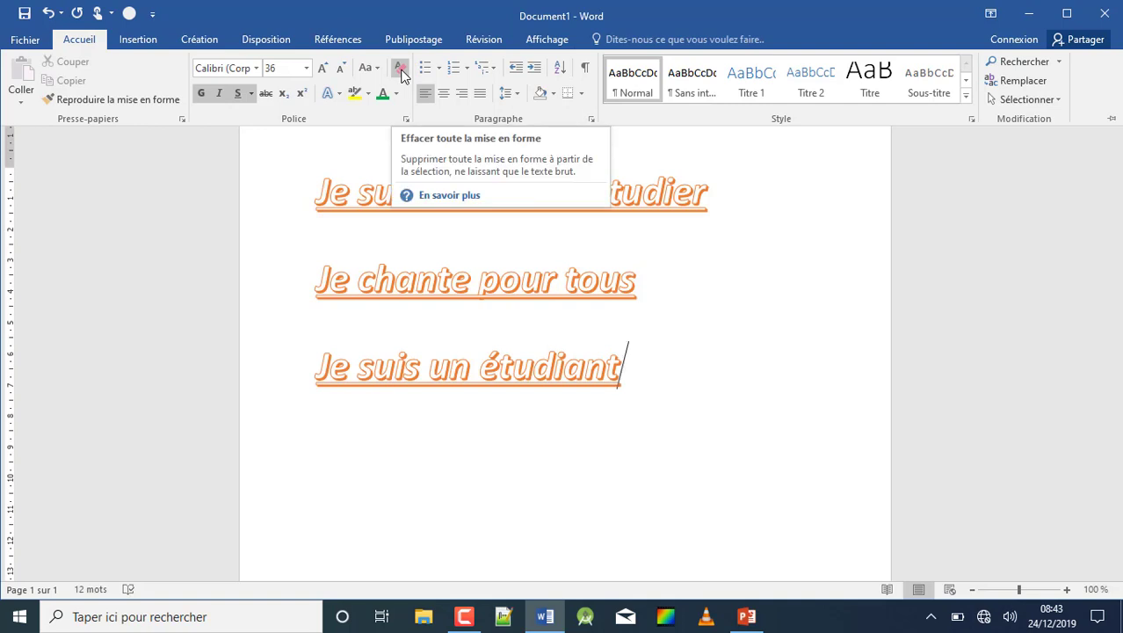
{"action": "left_click", "coordinate": [624, 368]}
{"action": "left_click_drag", "start_coordinate": [624, 368], "coordinate": [319, 363]}
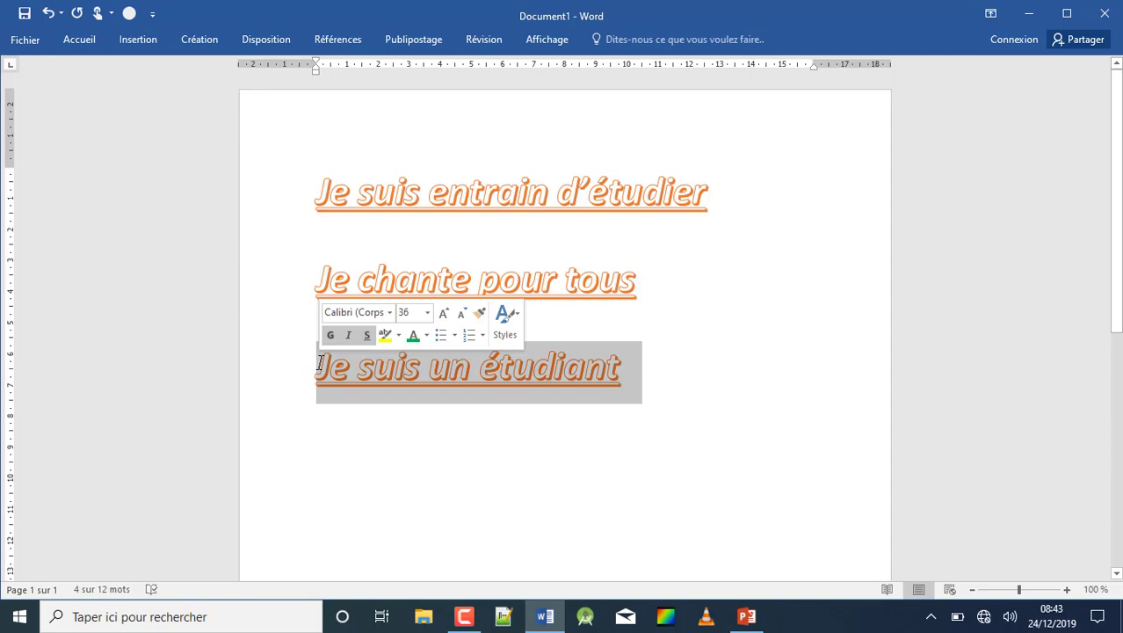
{"action": "left_click", "coordinate": [64, 42]}
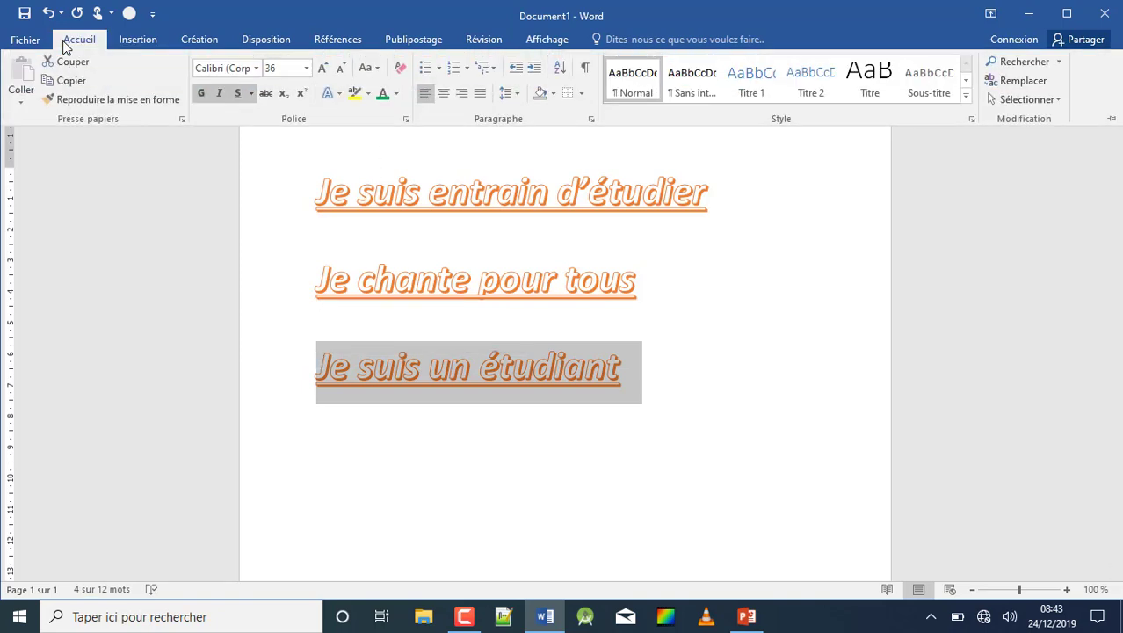
{"action": "left_click", "coordinate": [397, 74]}
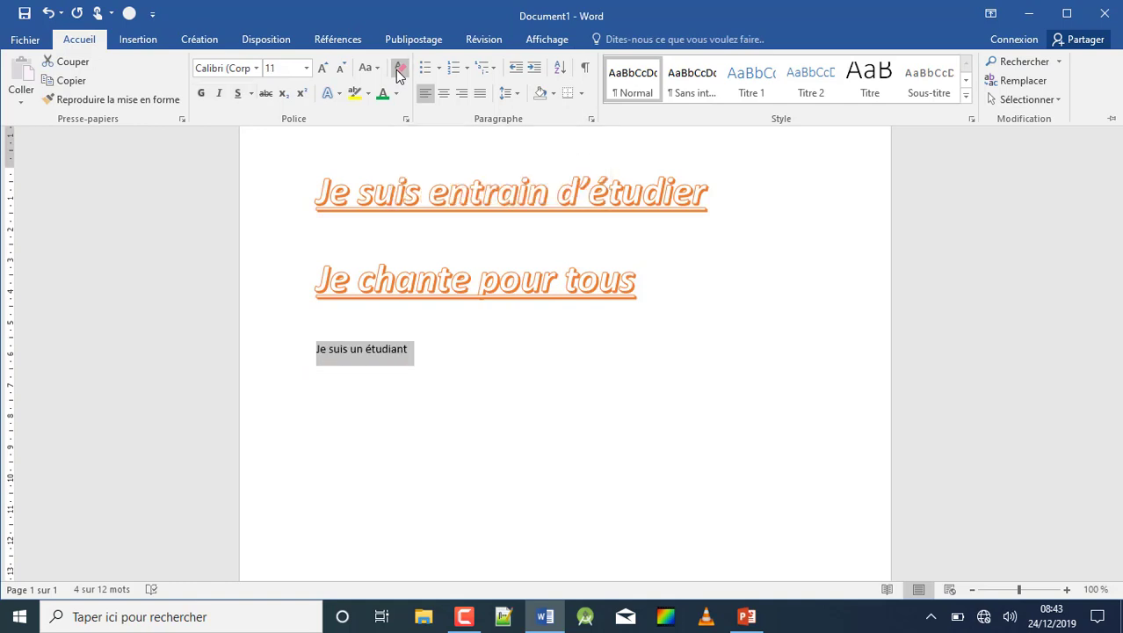
{"action": "key", "text": "ctrl+F1"}
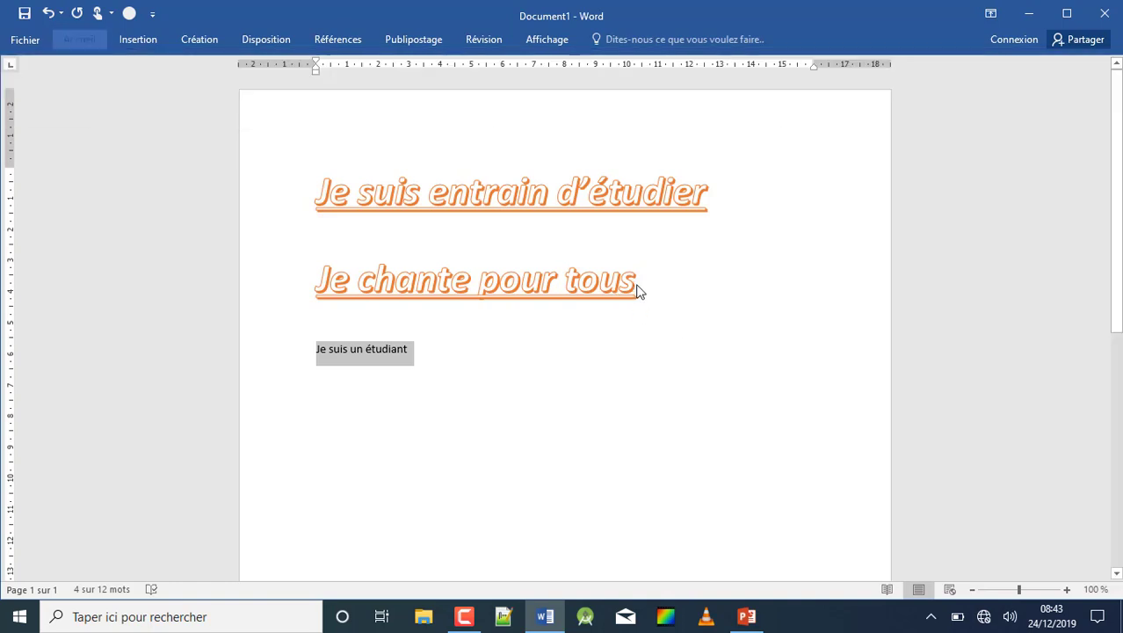
Step: Copy the formatting of "pour tous" onto the plain sentence "Je suis un étudiant" with the Format Painter
{"action": "left_click_drag", "start_coordinate": [636, 283], "coordinate": [478, 283]}
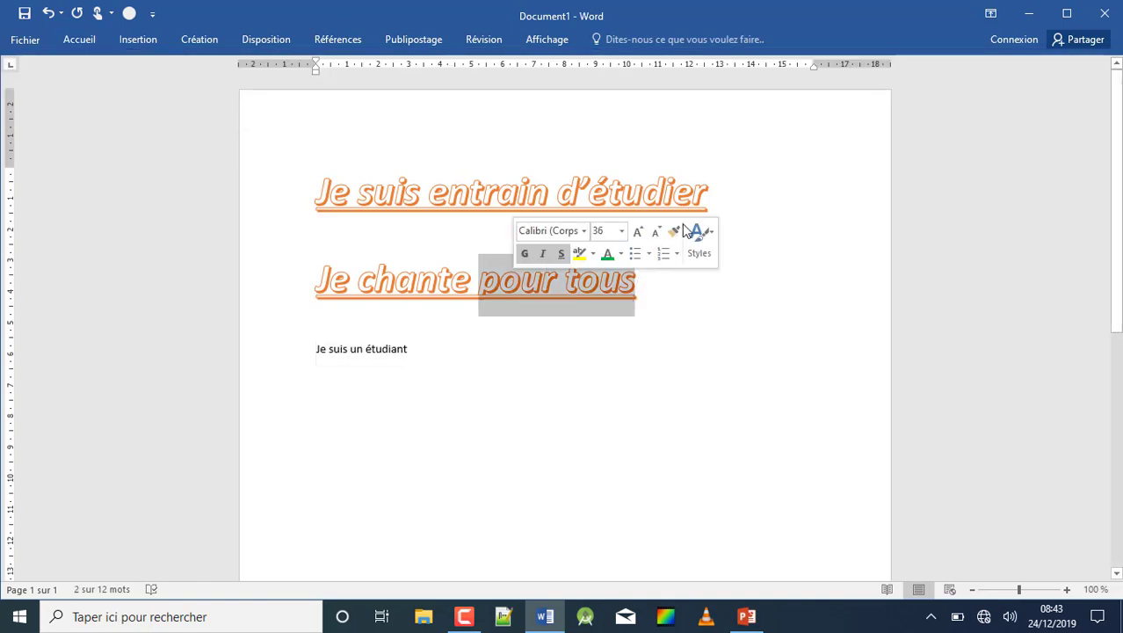
{"action": "left_click", "coordinate": [675, 232]}
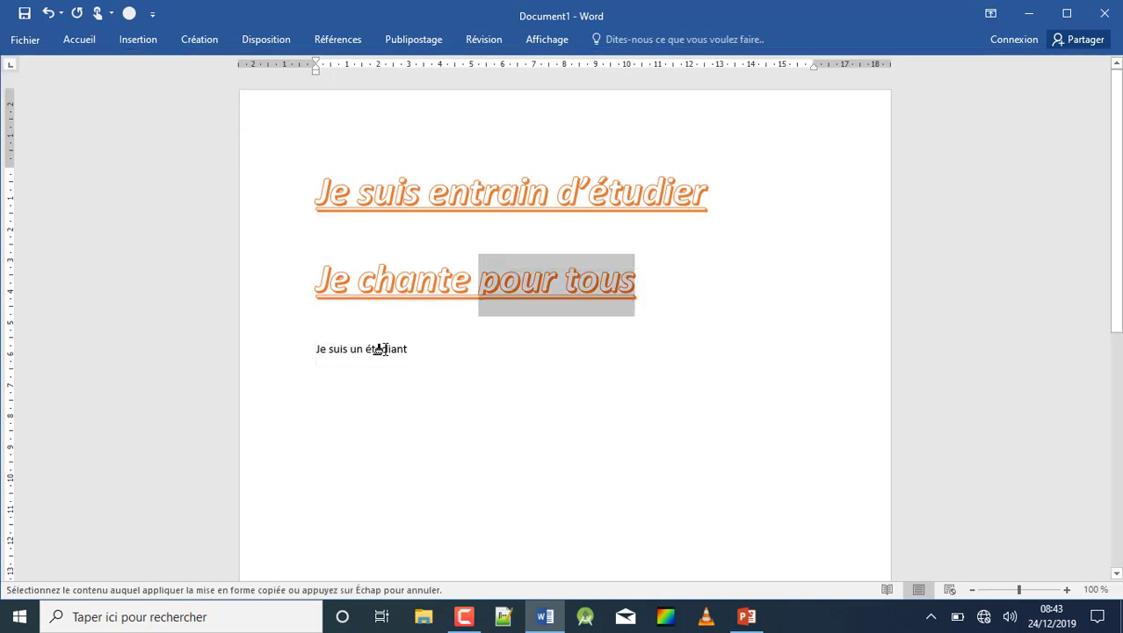
{"action": "left_click_drag", "start_coordinate": [382, 349], "coordinate": [303, 352]}
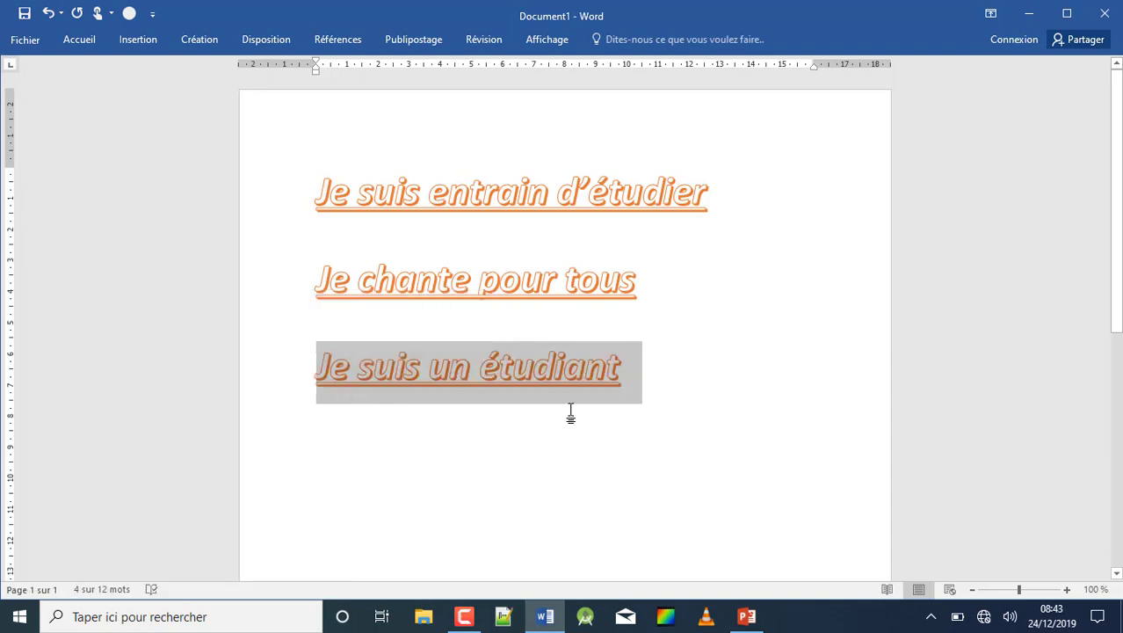
Step: Remove all formatting from the sentence "Je suis un étudiant" again, leaving only plain text
{"action": "left_click", "coordinate": [659, 368]}
{"action": "left_click_drag", "start_coordinate": [628, 366], "coordinate": [320, 363]}
{"action": "left_click", "coordinate": [78, 41]}
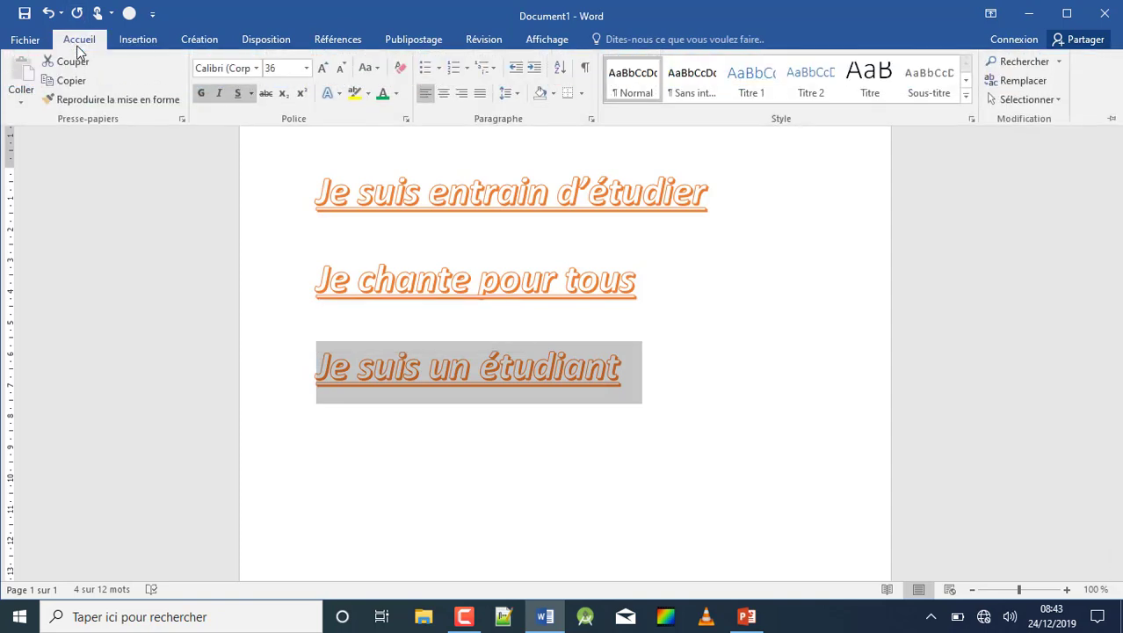
{"action": "left_click", "coordinate": [400, 70]}
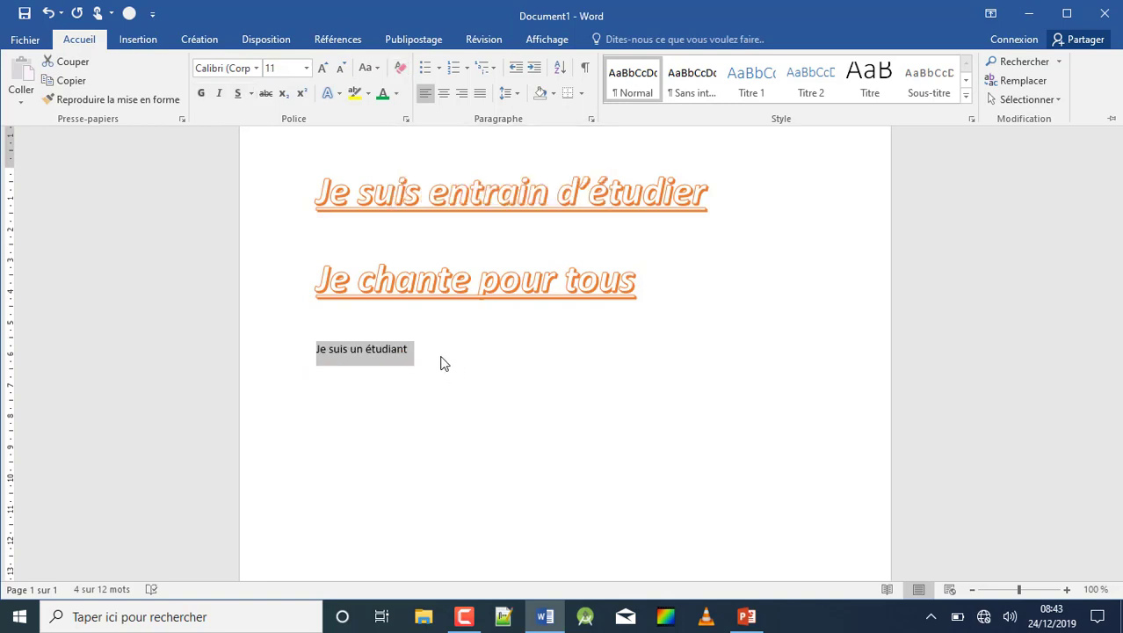